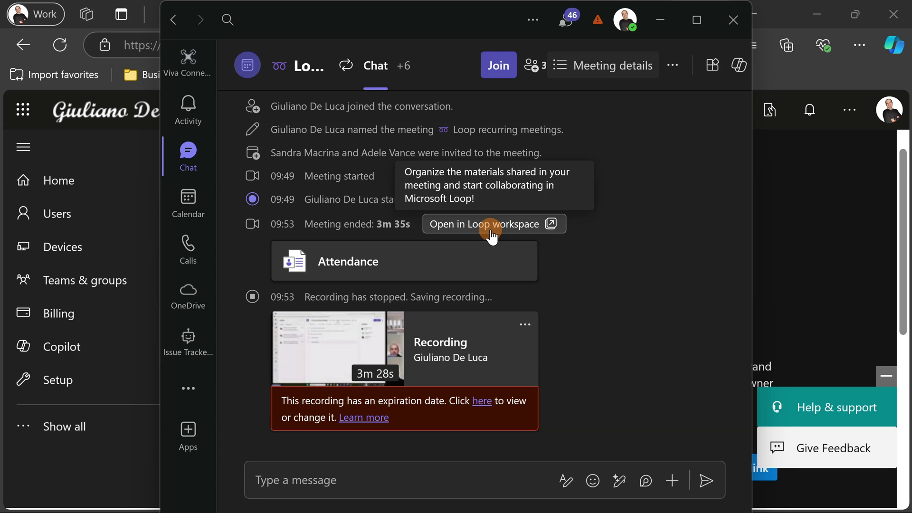
- Start a Loop workspace from the meeting, prefilled as 'Loop recurring meetings' with three attendees
left_click(490, 230)
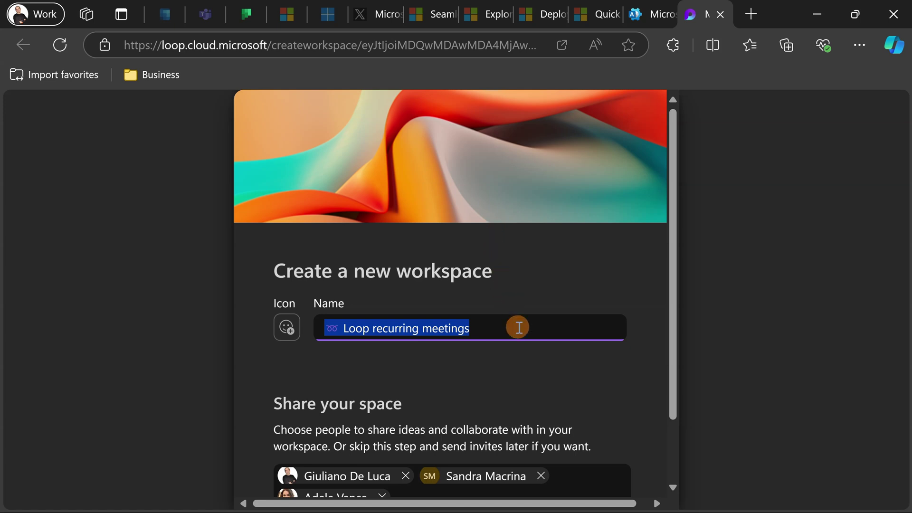
scroll(541, 273, "down", 2)
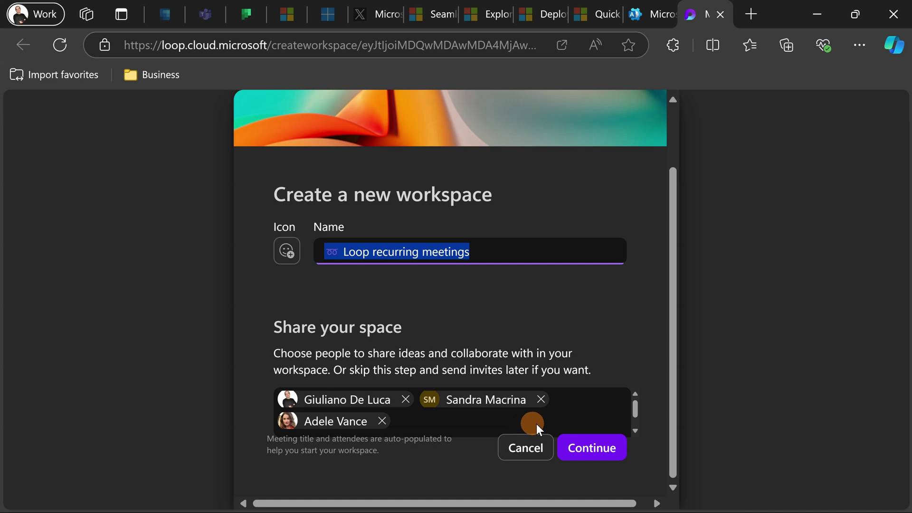
- Continue to the file step and review the three shared meeting items
left_click(597, 453)
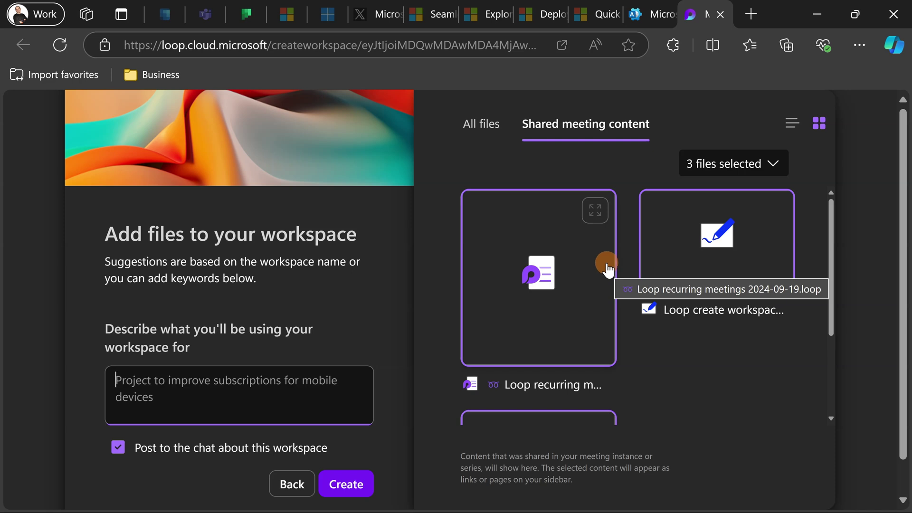
scroll(627, 236, "down", 2)
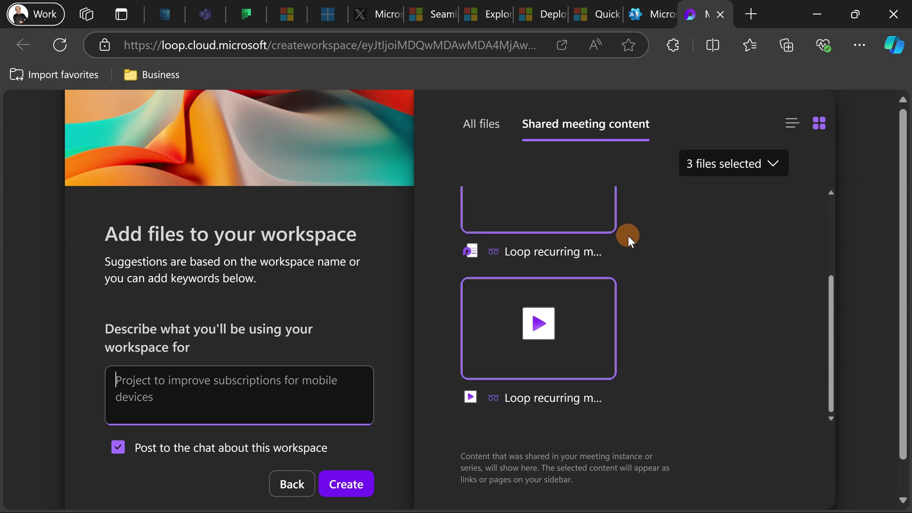
scroll(660, 260, "down", 1)
scroll(670, 284, "up", 3)
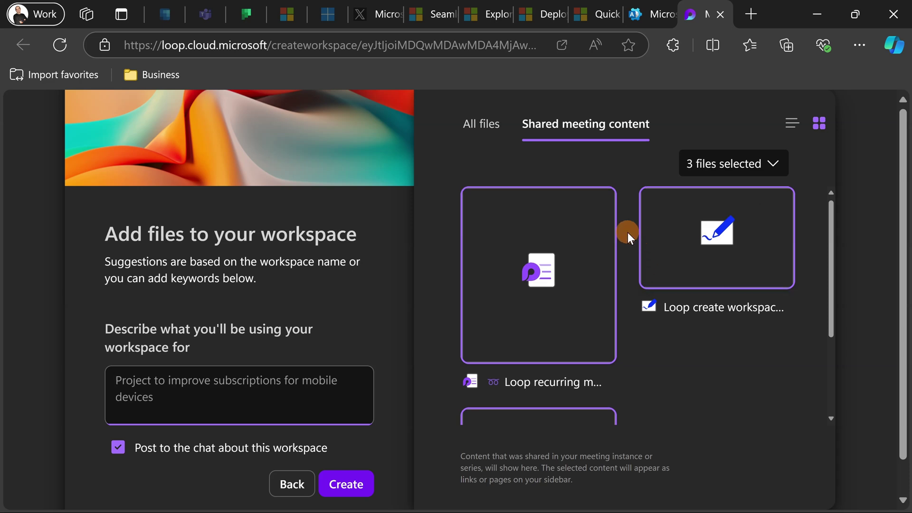
scroll(627, 232, "down", 2)
scroll(607, 245, "down", 1)
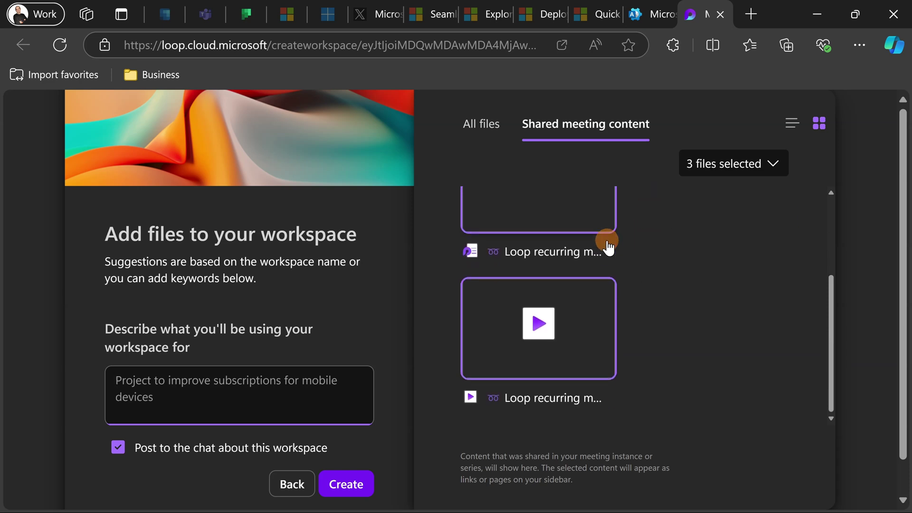
scroll(688, 278, "up", 3)
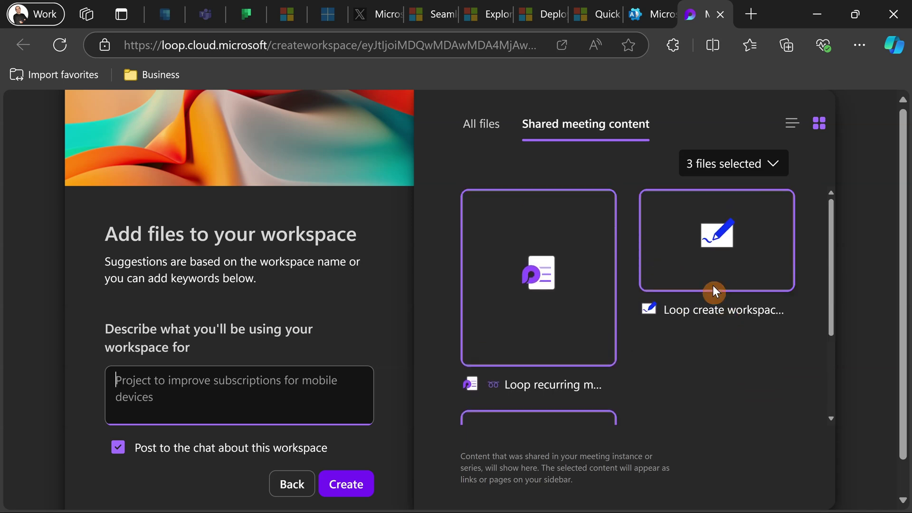
- Toggle the whiteboard file off and back on, keeping all three items and chat posting enabled
left_click(704, 262)
left_click(704, 262)
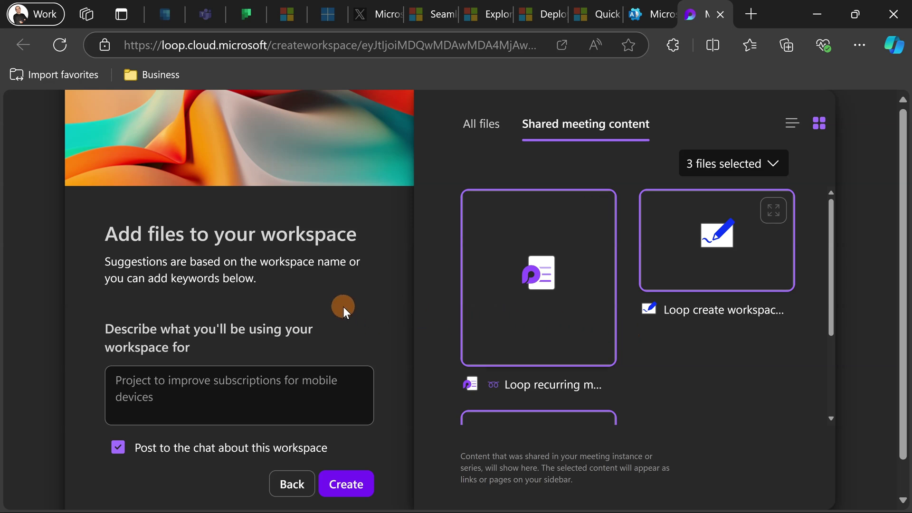
scroll(632, 295, "down", 2)
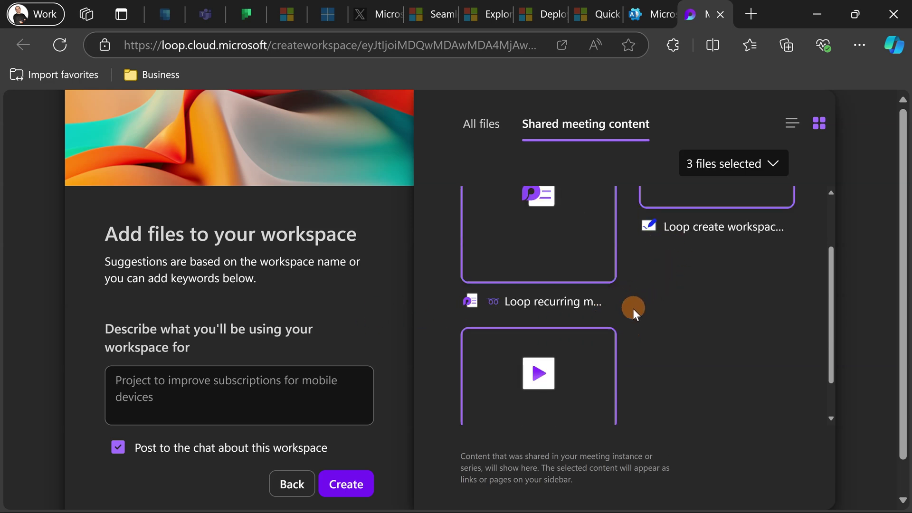
scroll(633, 311, "down", 1)
left_click(274, 396)
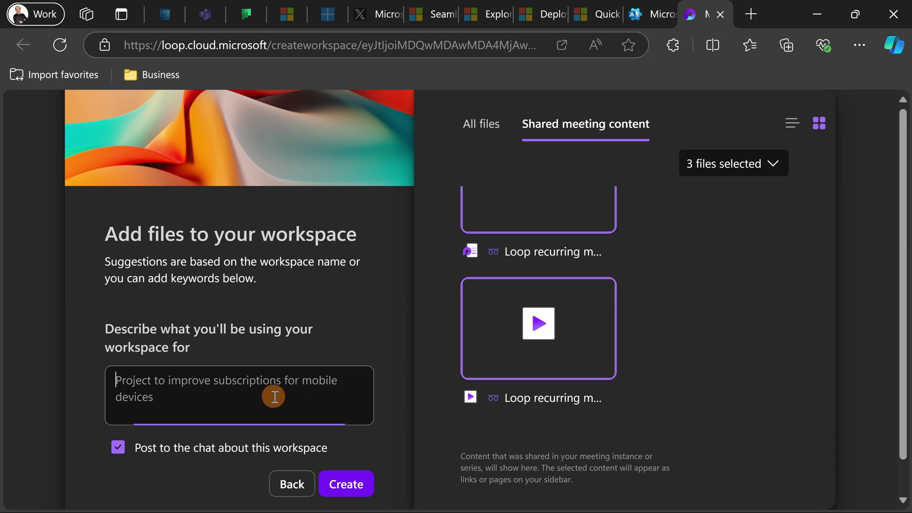
left_click(354, 484)
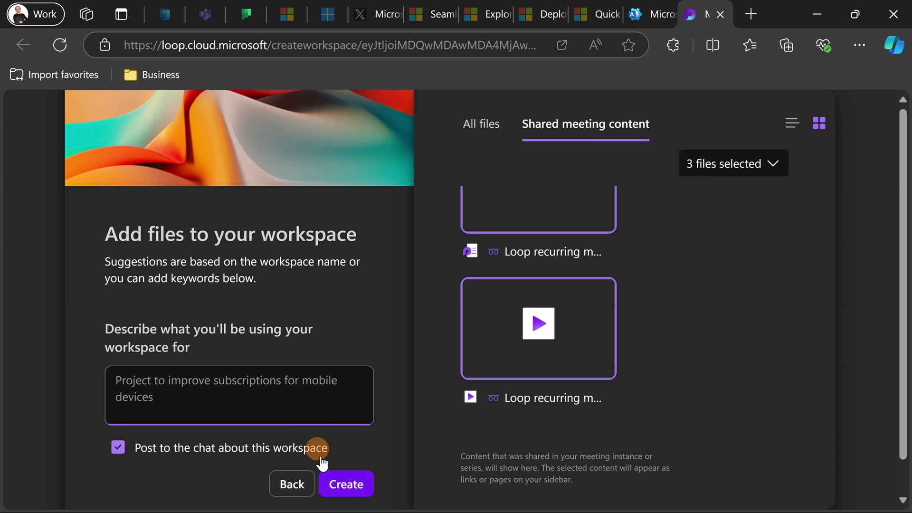
- Create the workspace and drag the notes, whiteboard and recording rows below Meeting 20240919
left_click(346, 484)
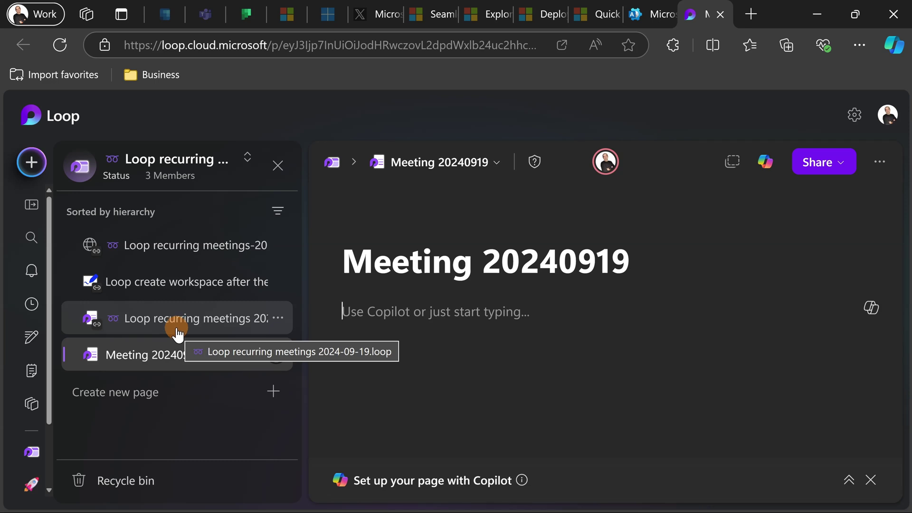
left_click_drag(177, 328, 212, 368)
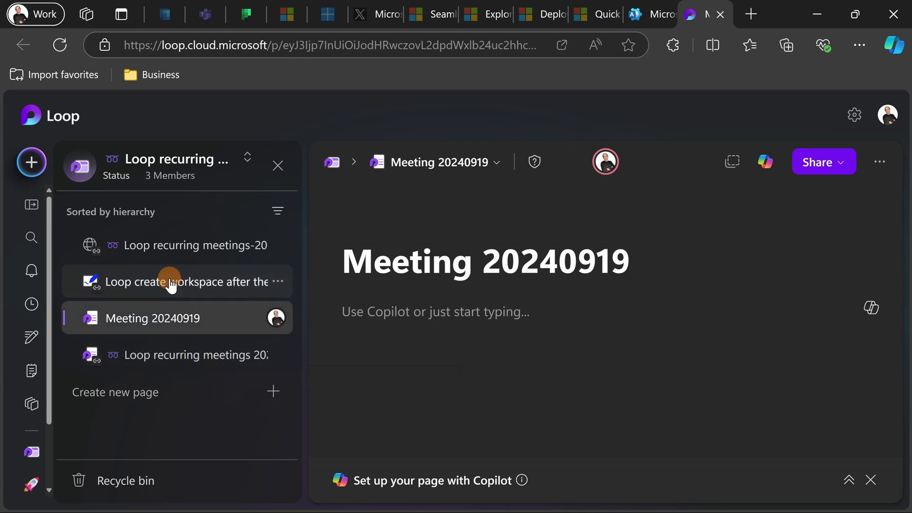
left_click_drag(171, 281, 171, 320)
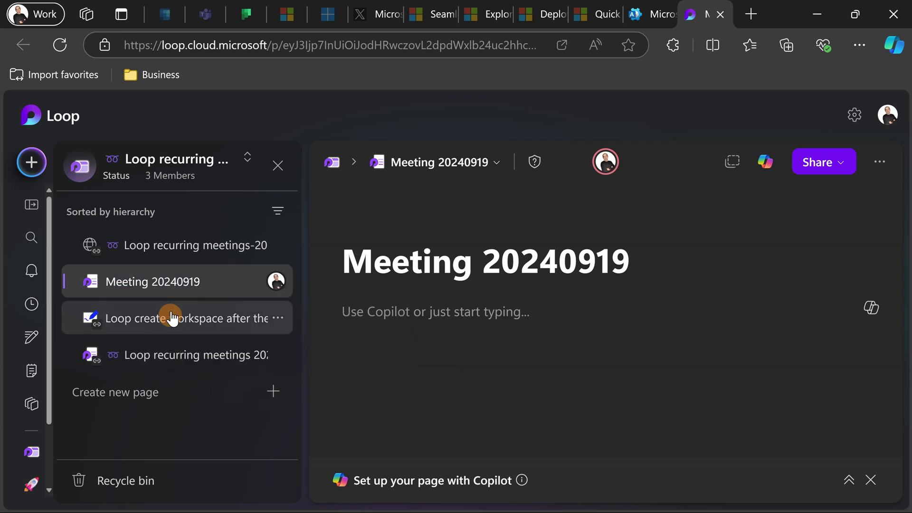
left_click_drag(169, 247, 169, 304)
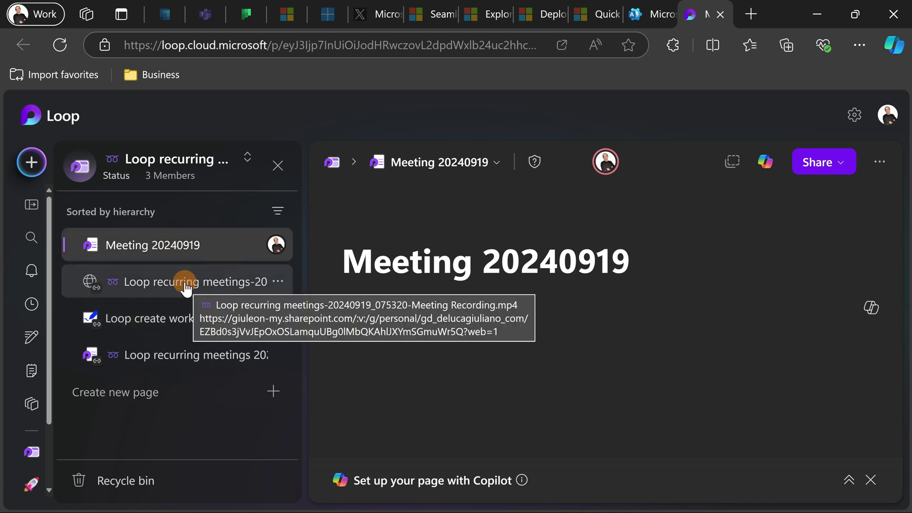
key("alt+Tab")
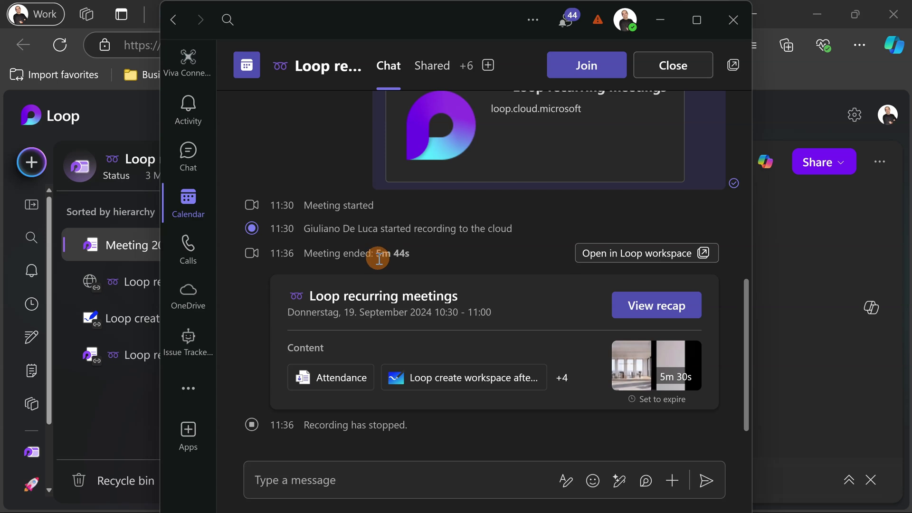
- Open the meeting's Loop workspace and scroll through the Meeting 20240919 page list
left_click(613, 260)
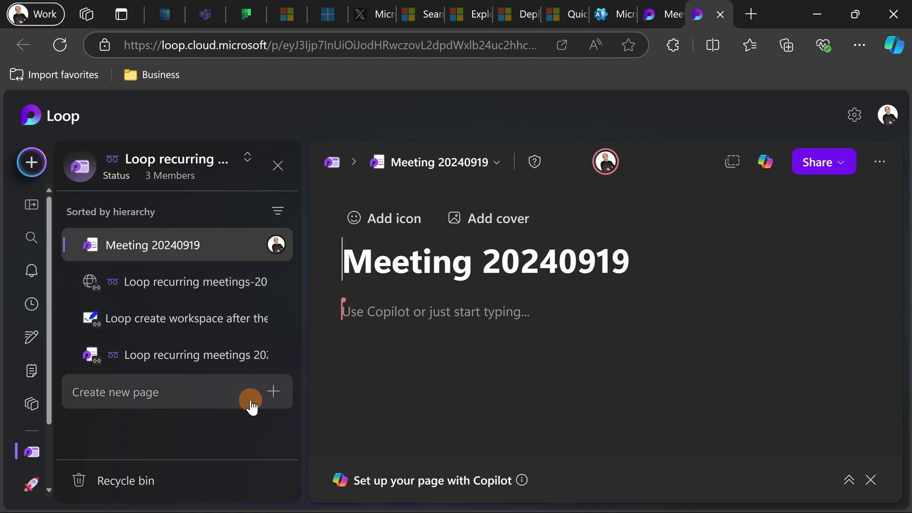
scroll(252, 401, "down", 2)
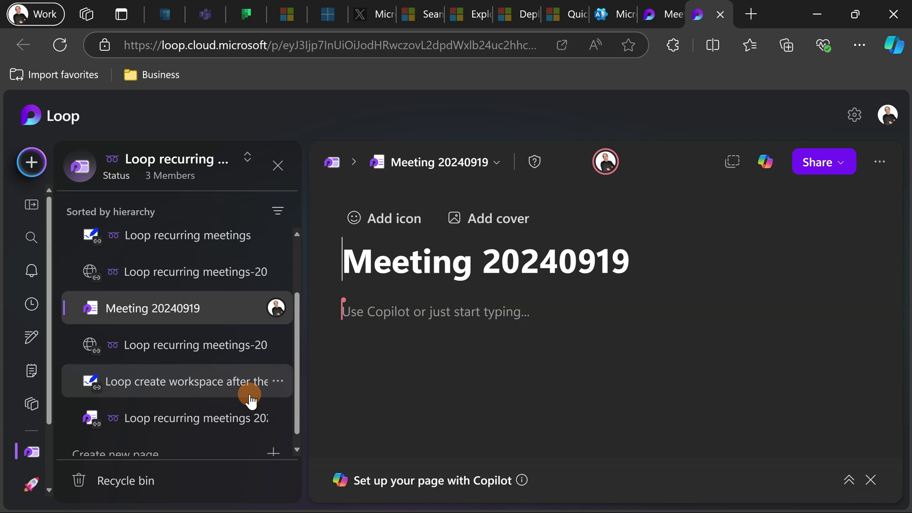
scroll(216, 338, "up", 2)
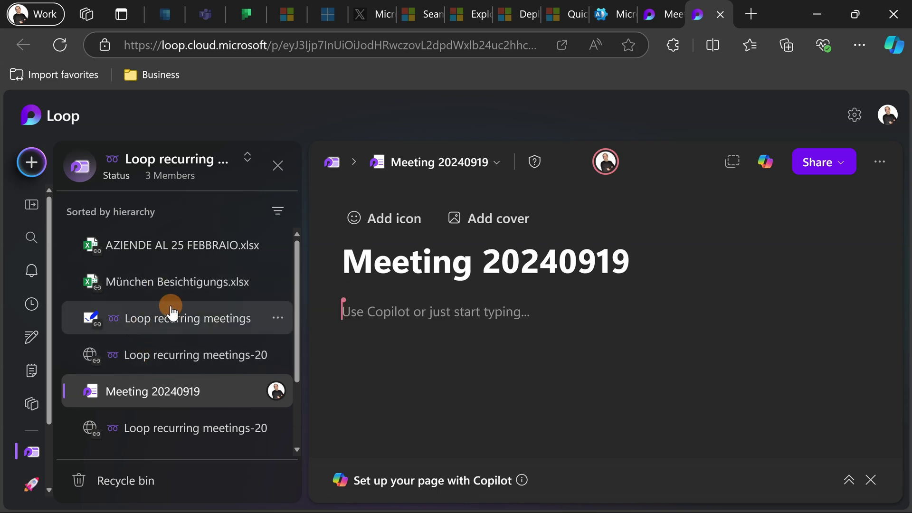
scroll(171, 305, "down", 2)
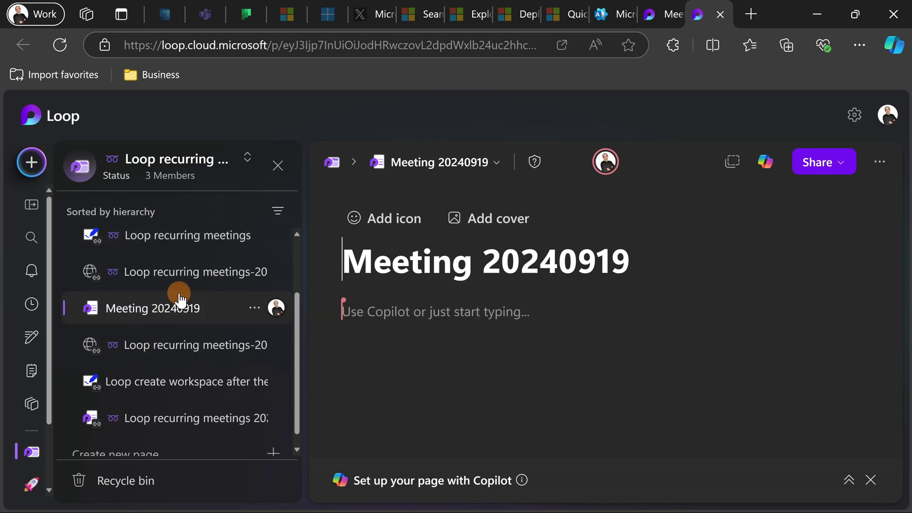
scroll(179, 294, "down", 1)
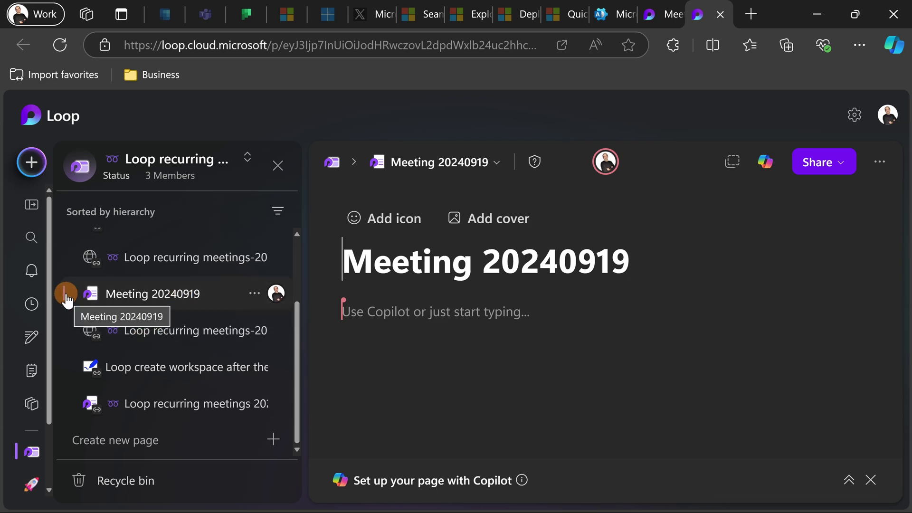
- Copy the 'Meeting 20240919' title from its page
left_click(132, 451)
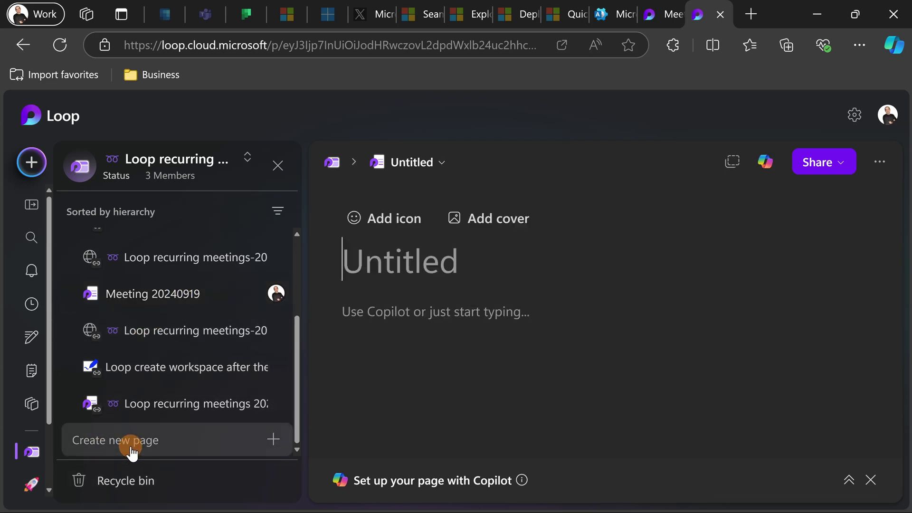
left_click(230, 290)
triple_click(456, 270)
key("ctrl+c")
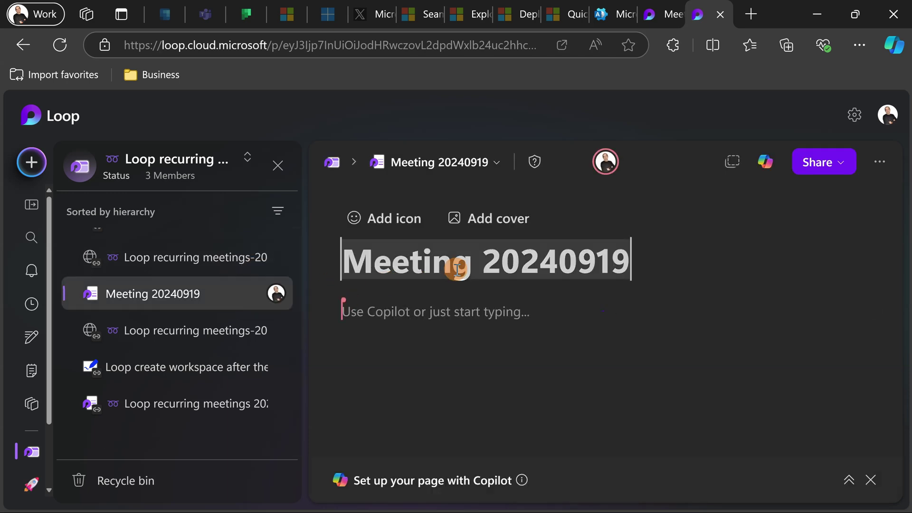
left_click(191, 411)
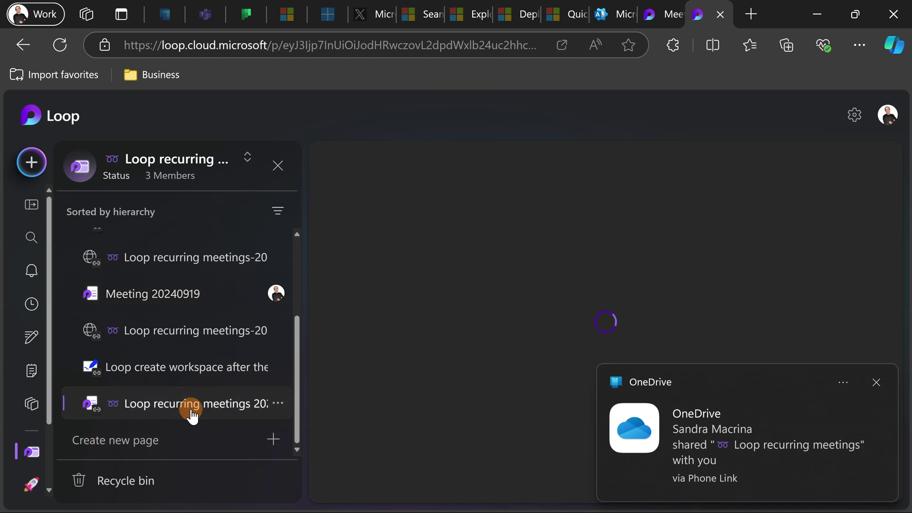
left_click(876, 383)
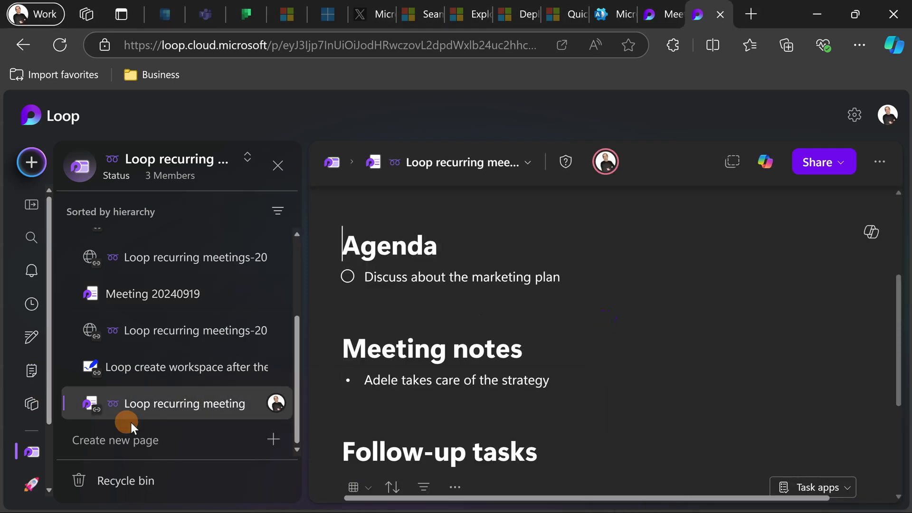
- Create a new page and title it 'Meeting 20240920'
left_click(147, 441)
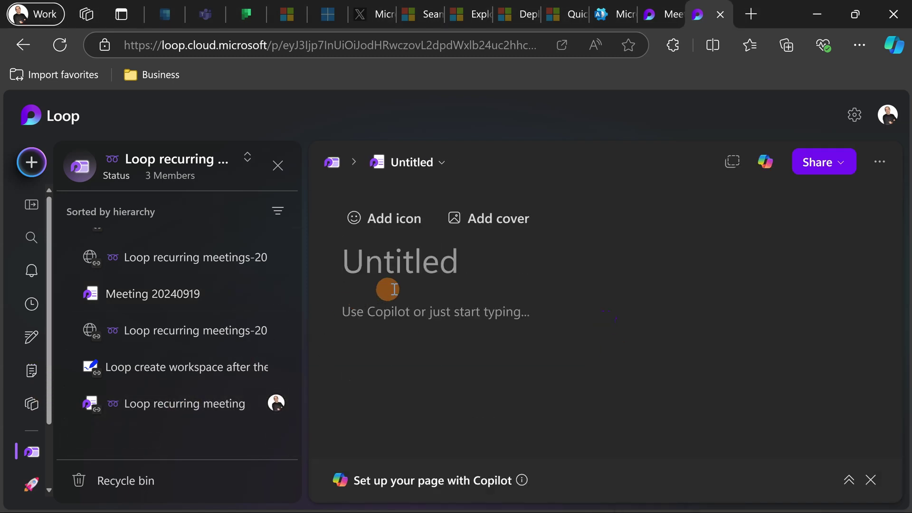
key("ctrl+v")
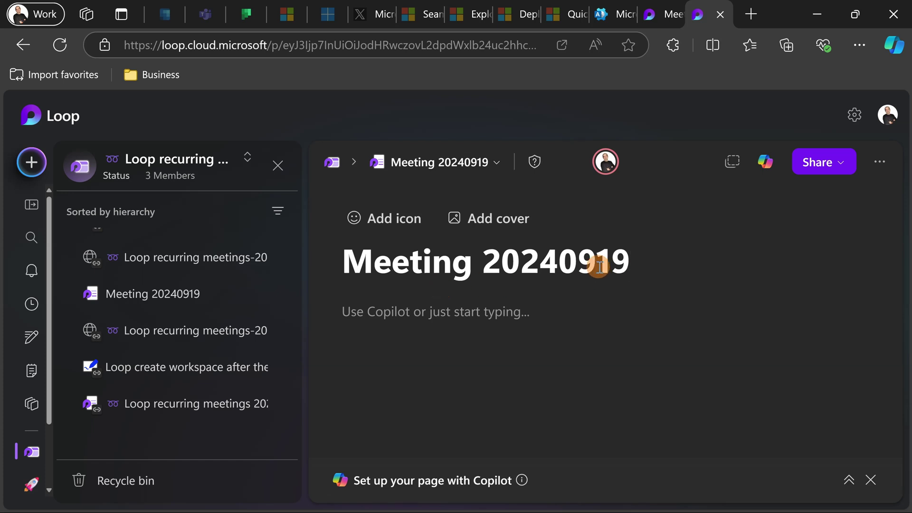
type("0")
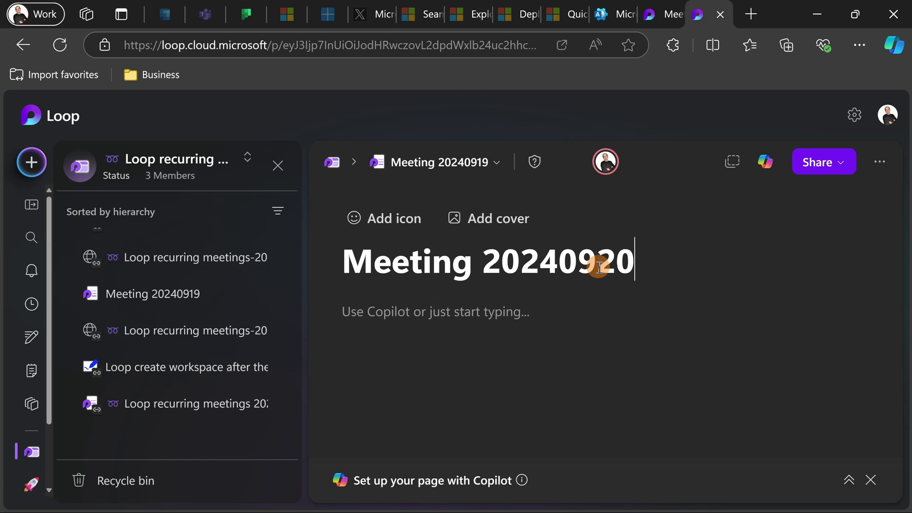
left_click(515, 326)
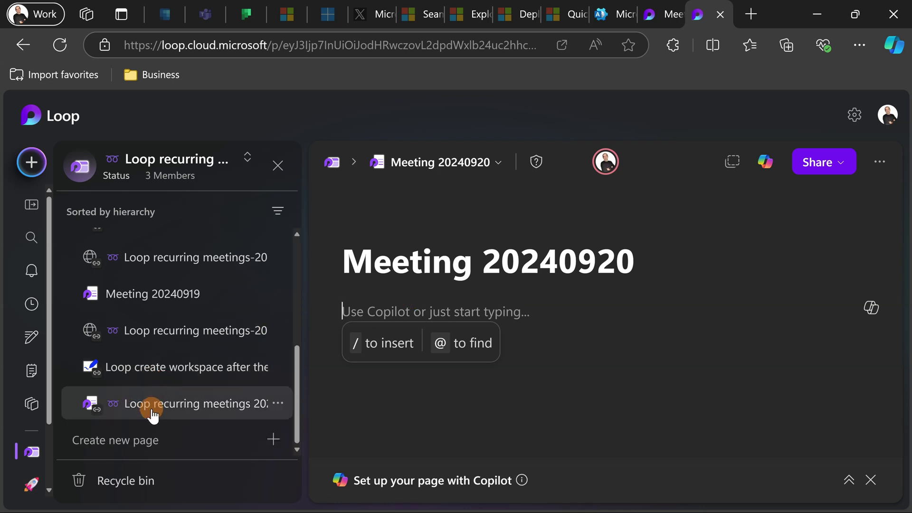
- Delete the leftover empty Untitled page
scroll(155, 408, "up", 4)
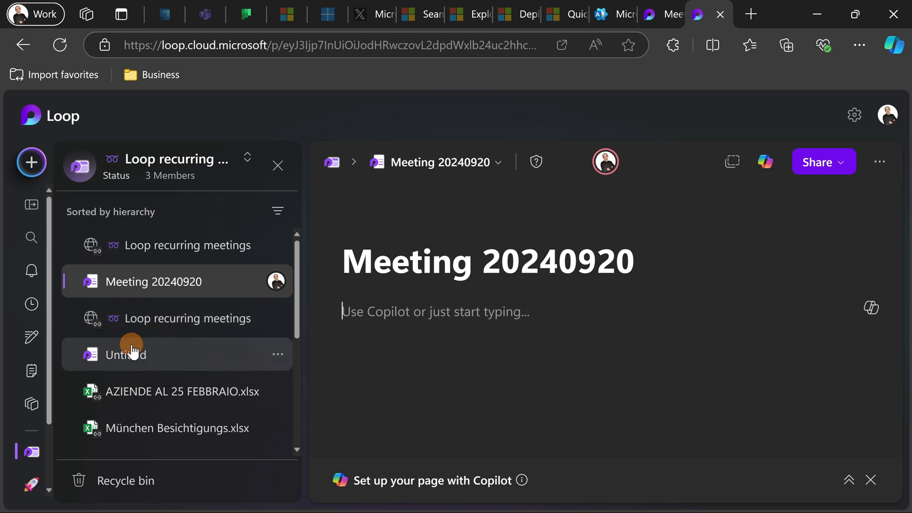
left_click(281, 352)
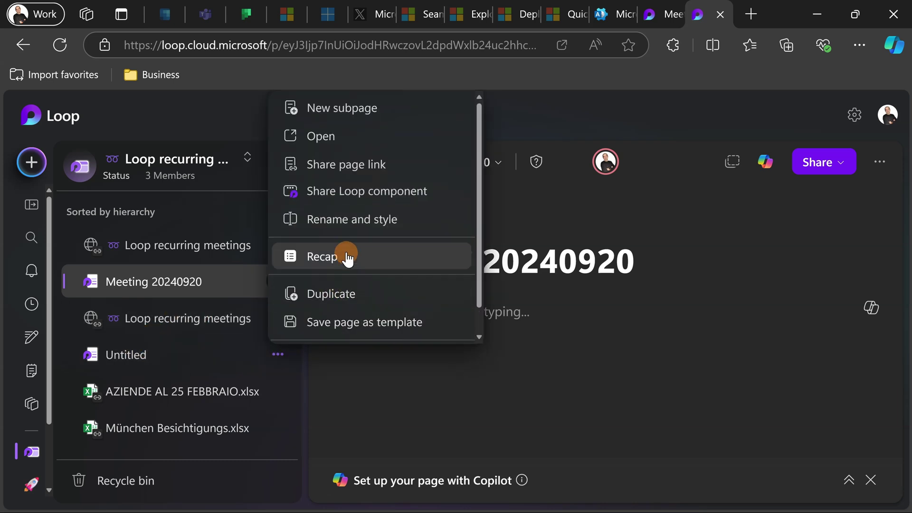
scroll(347, 232, "down", 1)
left_click(347, 330)
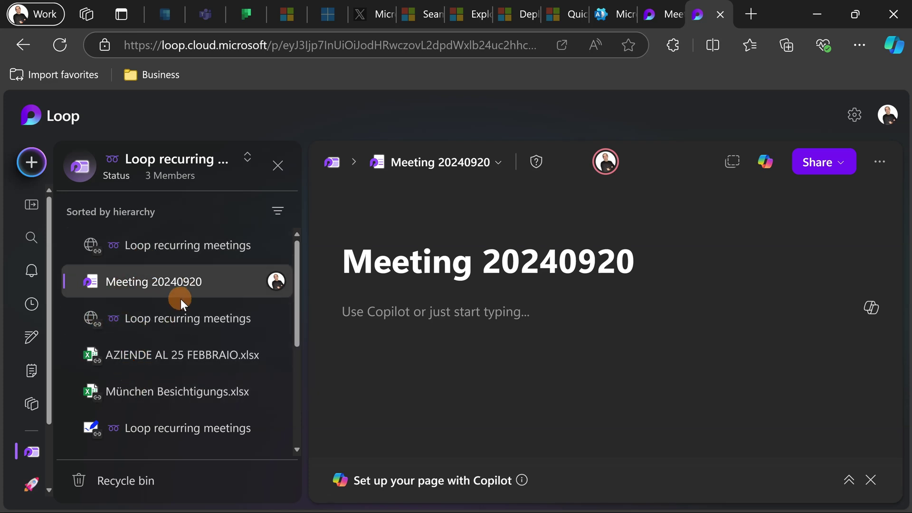
- Open Meeting 20240919 and bring up its page options in the sidebar
scroll(176, 319, "down", 2)
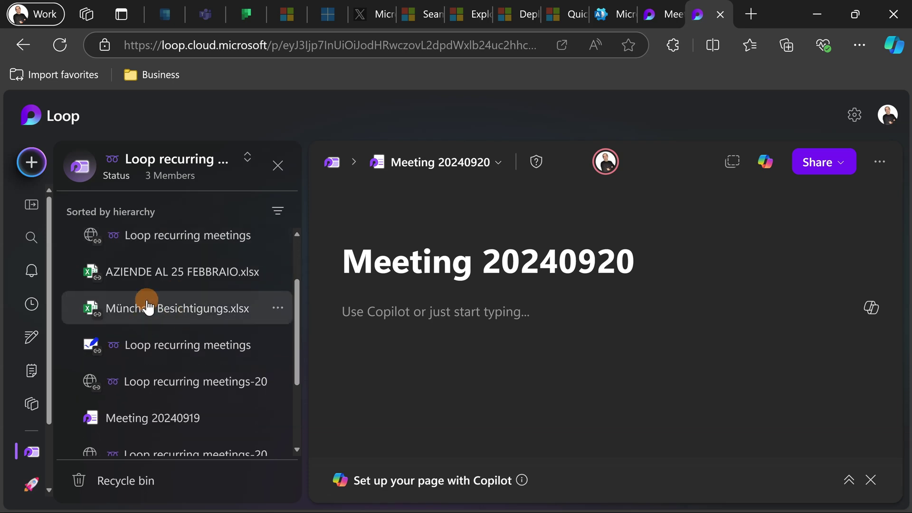
scroll(151, 328, "down", 3)
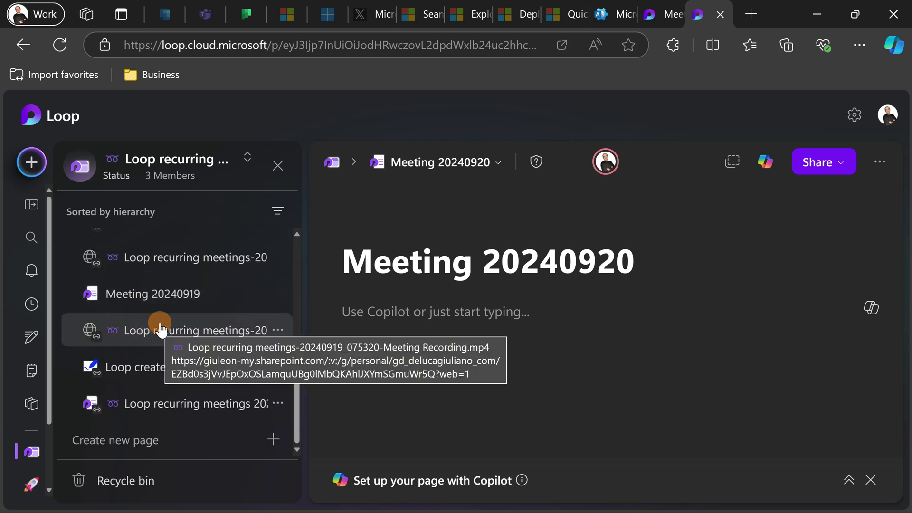
scroll(142, 341, "up", 2)
left_click(124, 378)
right_click(124, 379)
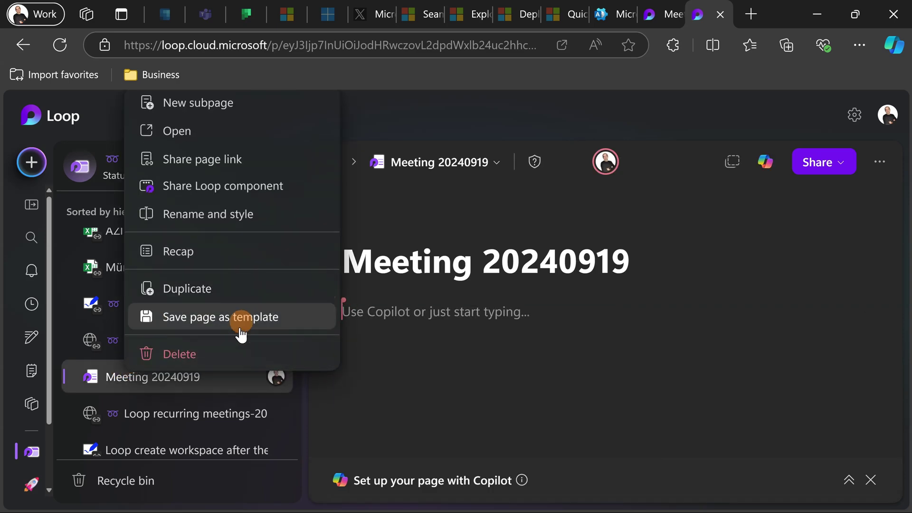
left_click(256, 378)
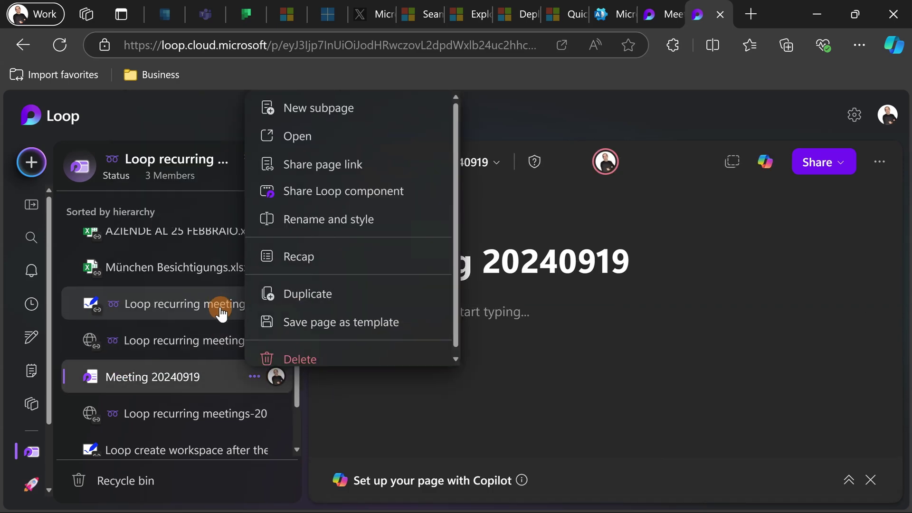